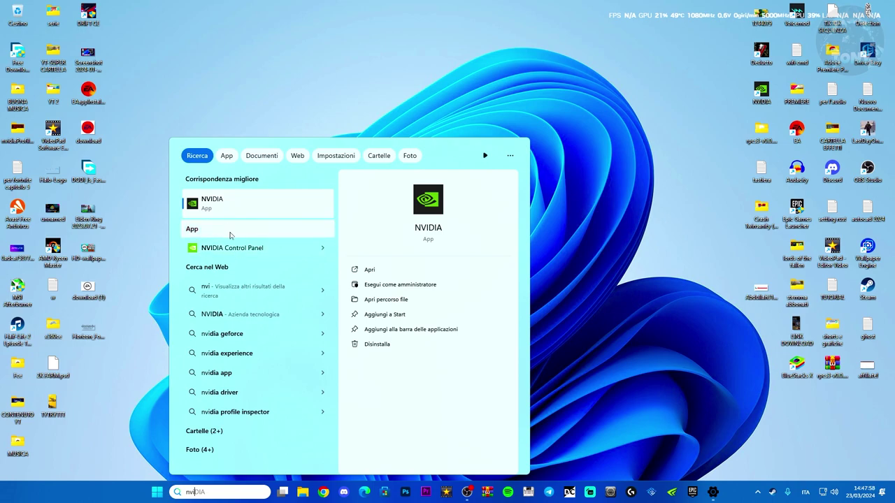
Open the NVIDIA Control Panel and show the program-specific 3D settings.
left_click(241, 248)
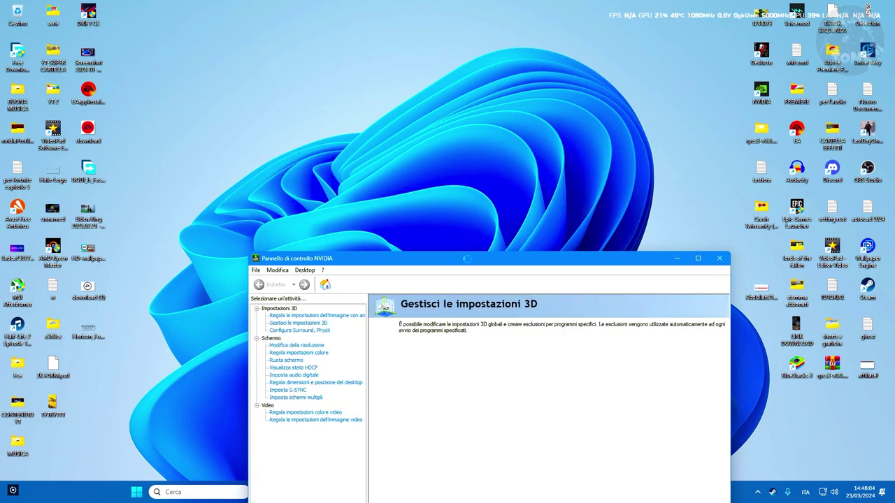
left_click_drag(440, 227, 399, 79)
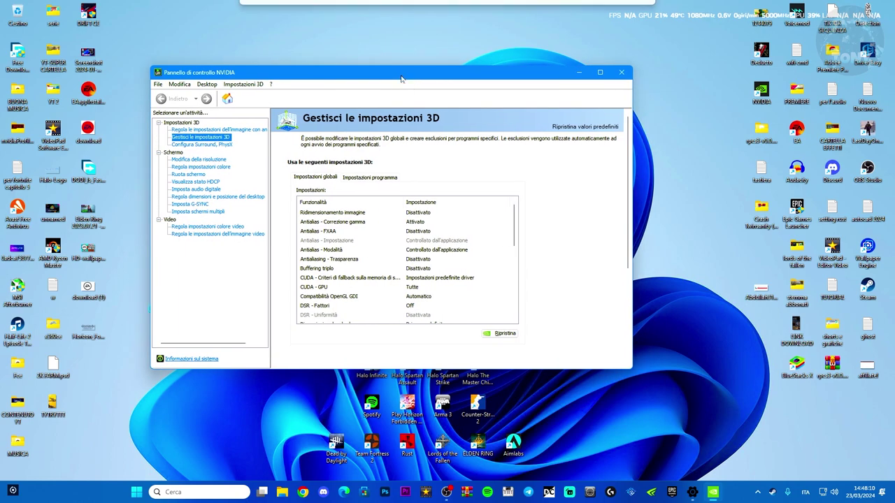
left_click(357, 177)
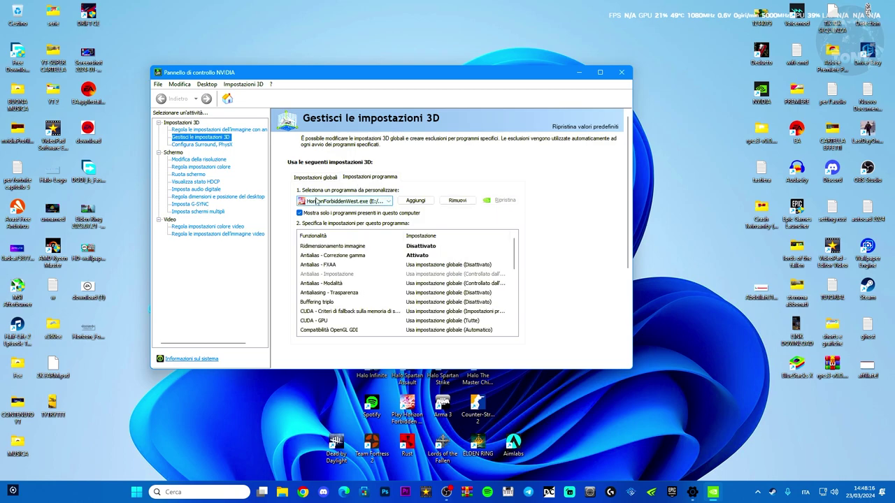
Add the HorizonForbiddenWest executable from its game folder as a program to customize.
left_click(416, 201)
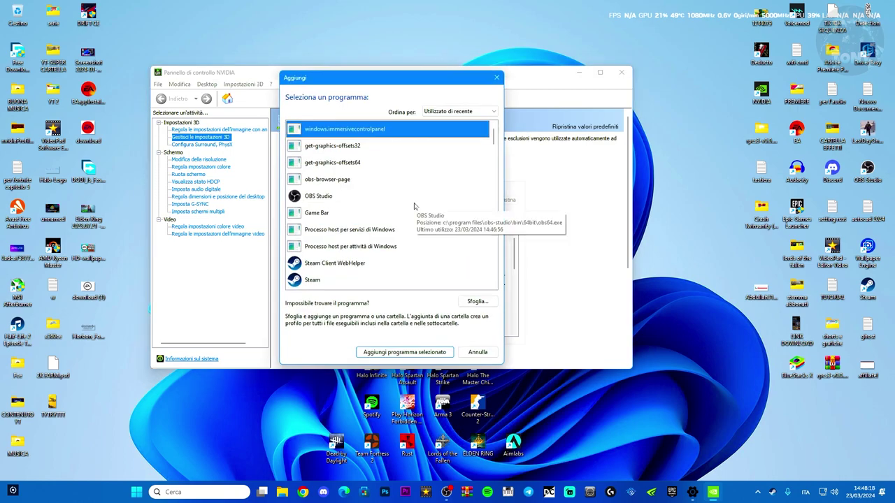
left_click(470, 302)
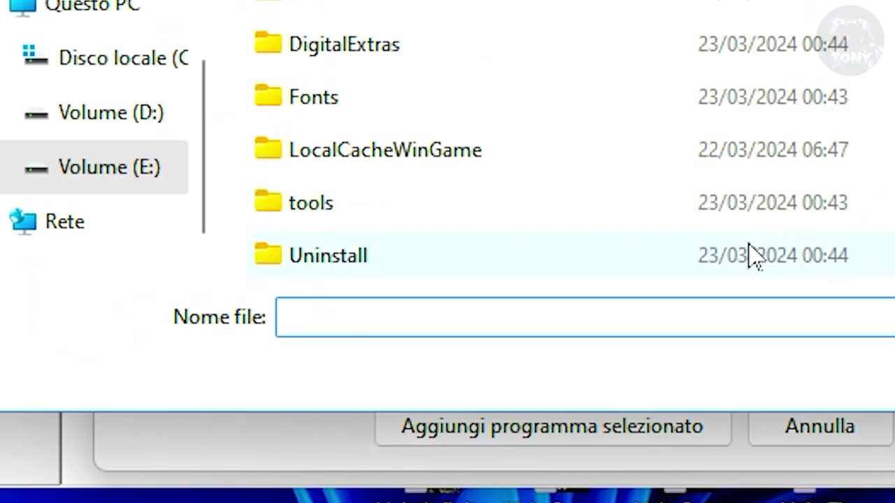
scroll(357, 275, "down", 1)
left_click(485, 266)
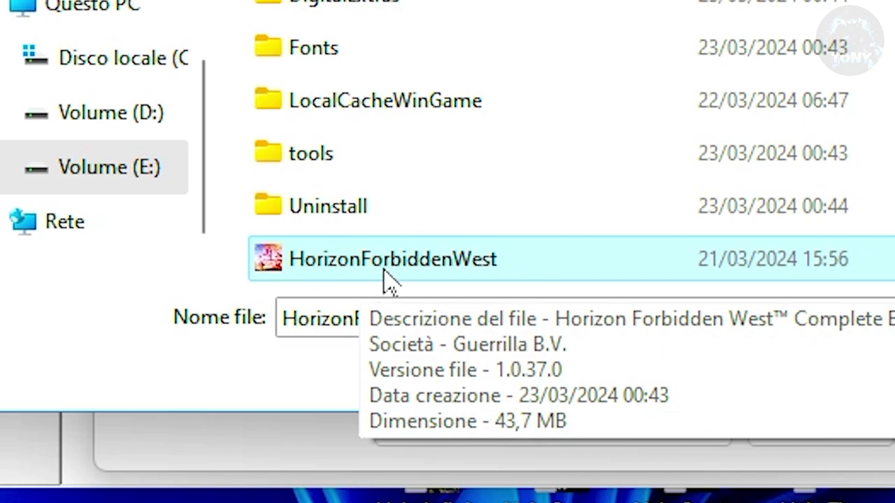
key("Return")
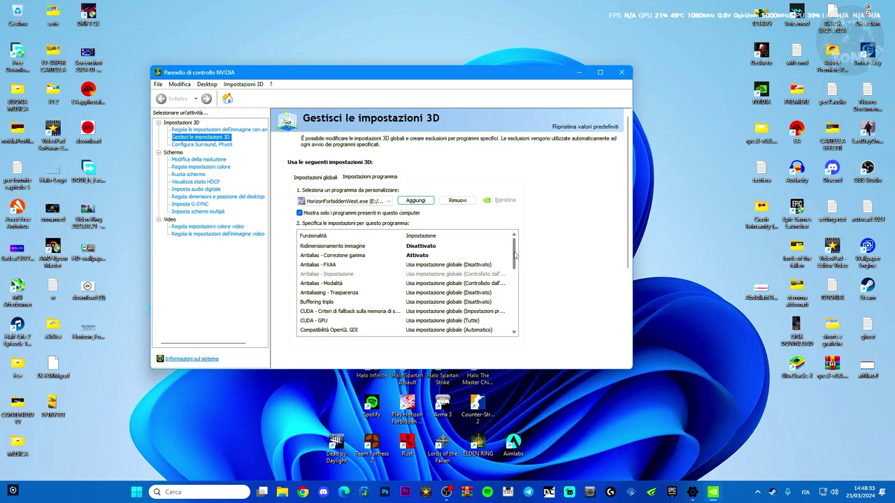
Set Ridimensionamento immagine to Disattivato and Antialias - Correzione gamma to Attivato for HorizonForbiddenWest.exe.
left_click_drag(514, 256, 518, 285)
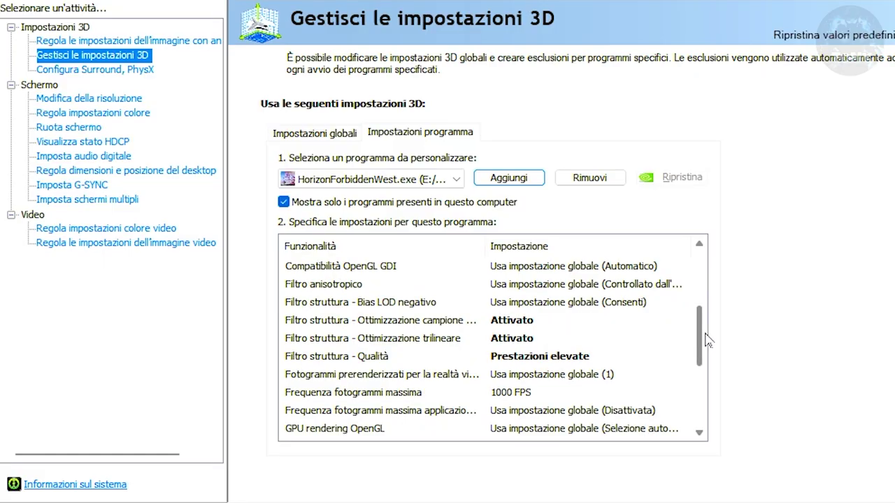
left_click_drag(706, 340, 709, 271)
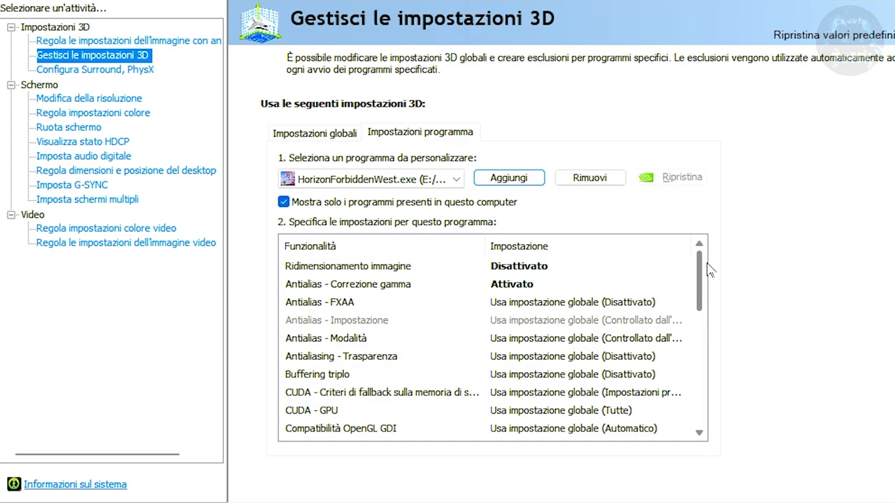
left_click(513, 267)
left_click(513, 266)
left_click(514, 267)
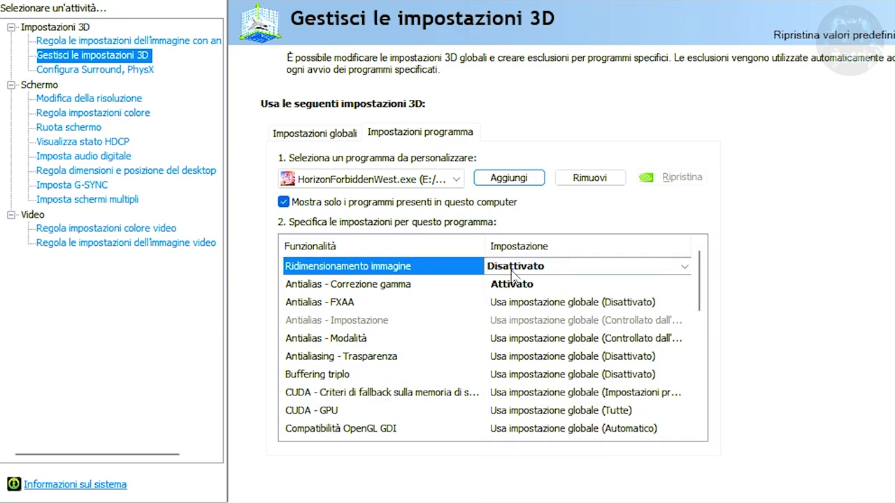
left_click(514, 286)
Set the texture filter's sample optimization (Ottimizzazione campione) to Attivato and its Qualità to Prestazioni elevate.
left_click_drag(695, 286, 700, 341)
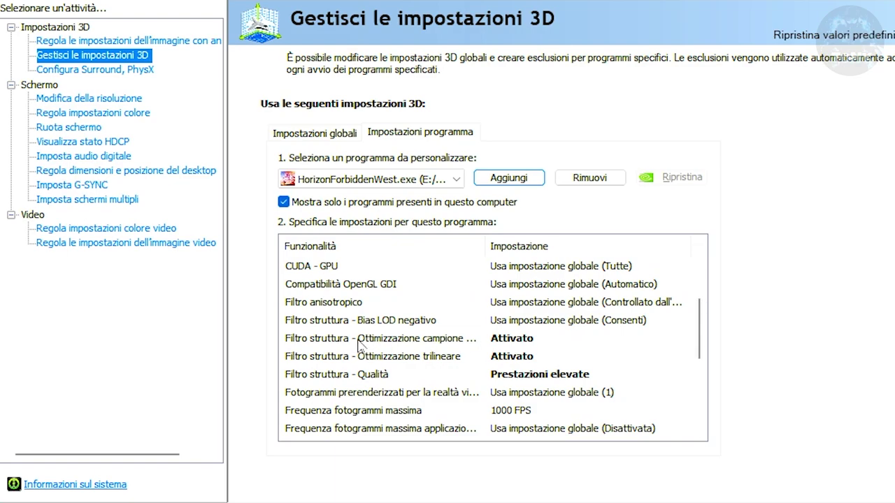
left_click(473, 341)
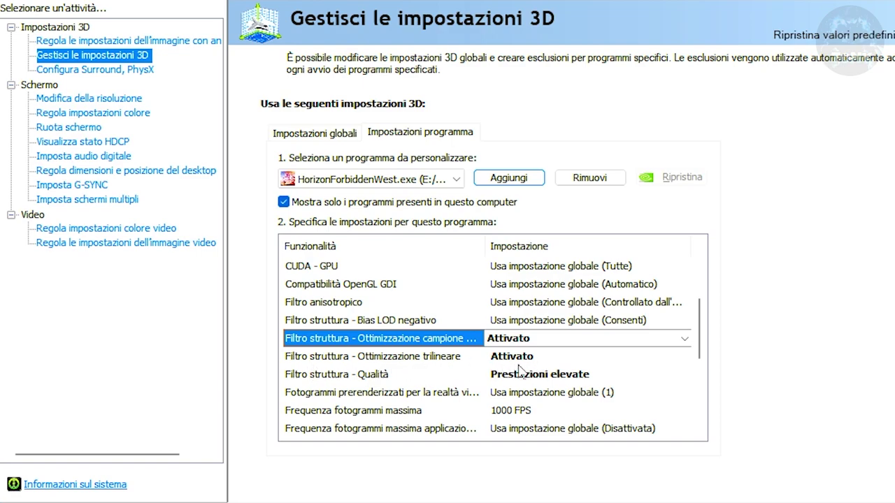
left_click(544, 376)
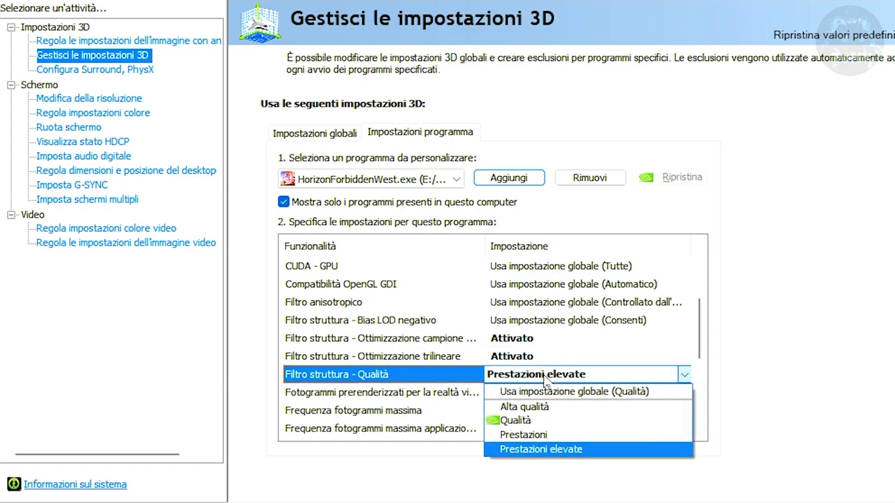
left_click(542, 450)
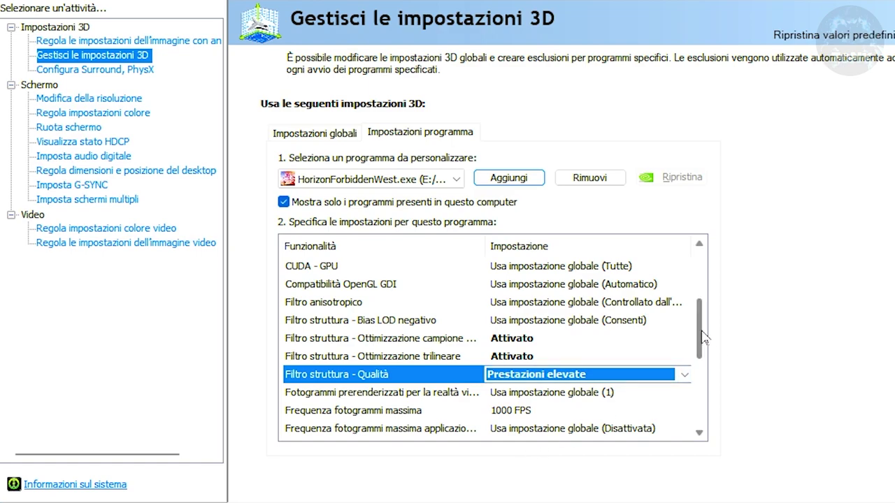
Set Frequenza fotogrammi massima to 1000 FPS and Sincronizzazione verticale to Disattivato, and apply the program settings.
left_click_drag(702, 339, 699, 360)
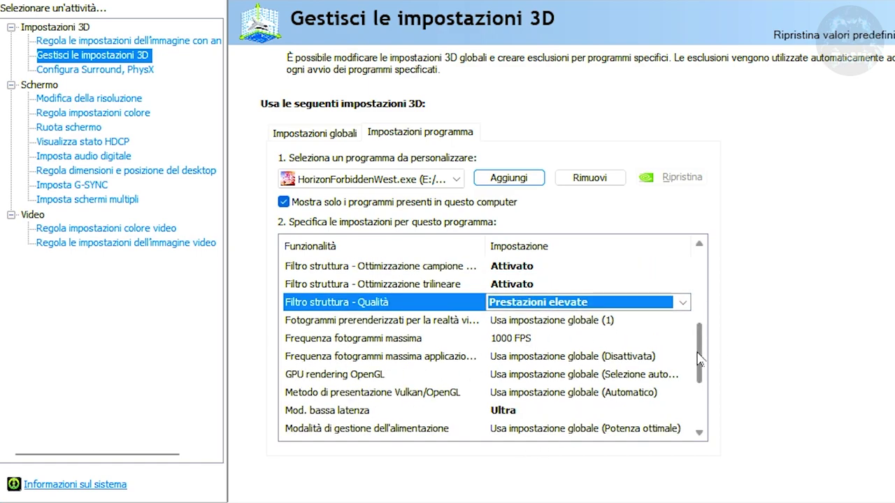
left_click(521, 339)
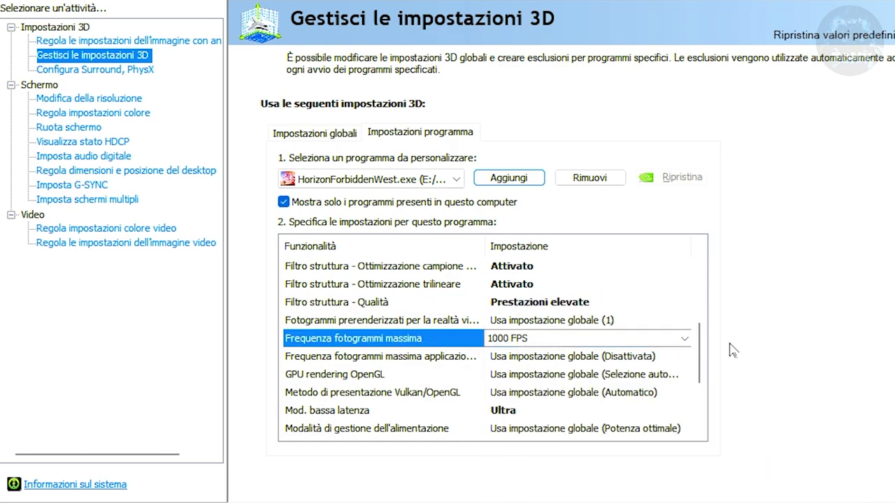
left_click_drag(703, 327, 702, 388)
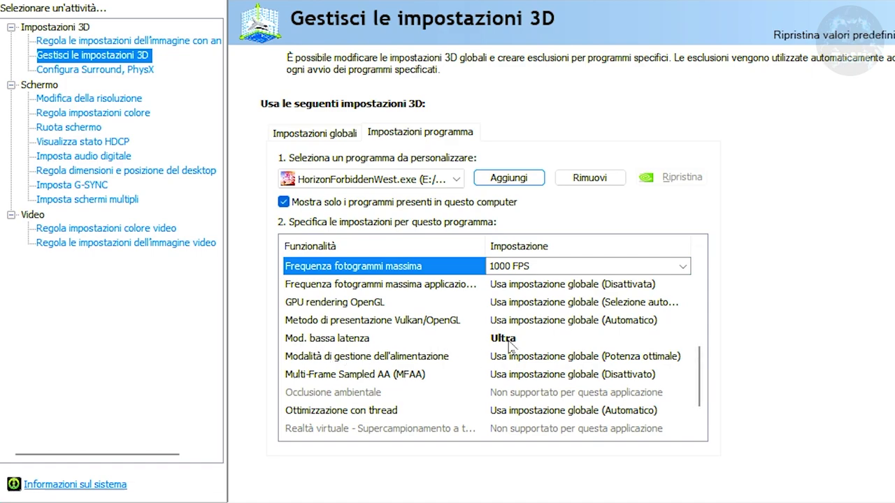
scroll(703, 405, "down", 1)
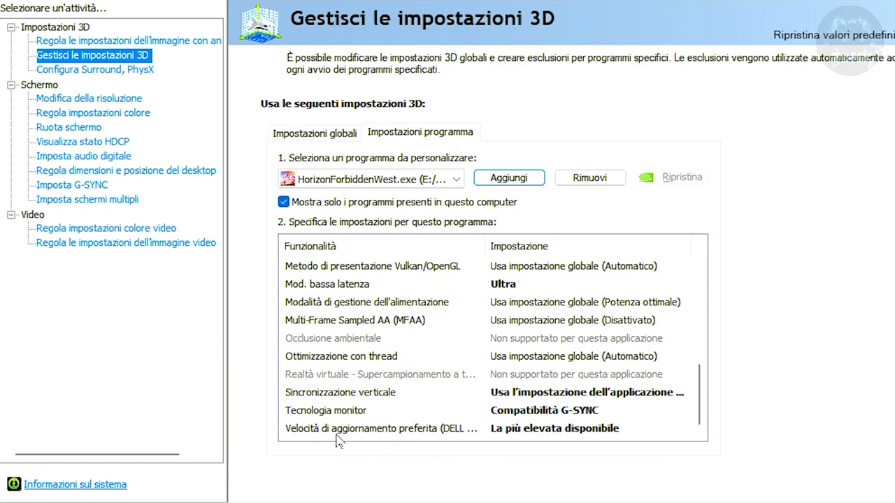
left_click(535, 395)
left_click(532, 441)
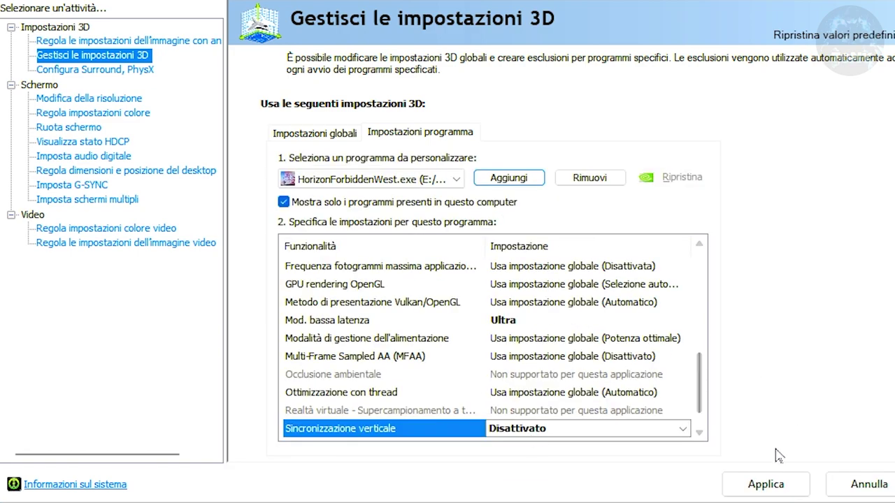
left_click(748, 493)
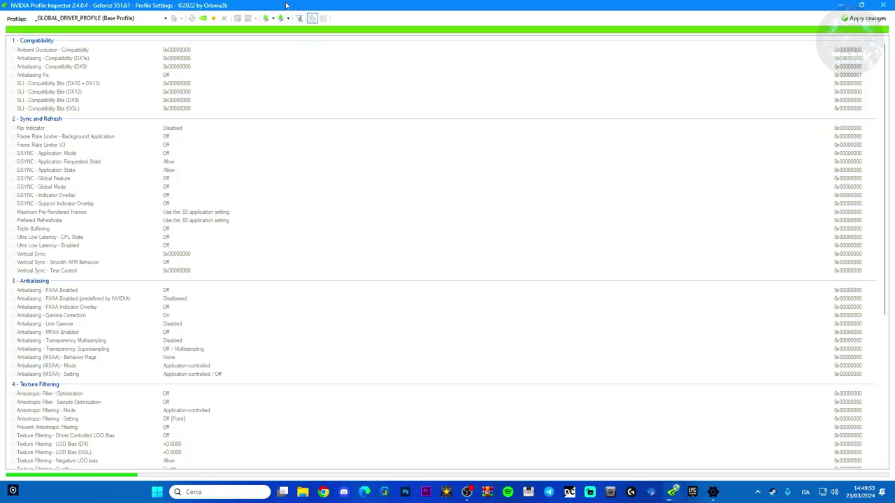
Switch to NVIDIA Profile Inspector and load the Horizon Zero Dawn Complete Edition profile.
left_click_drag(336, 7, 434, 28)
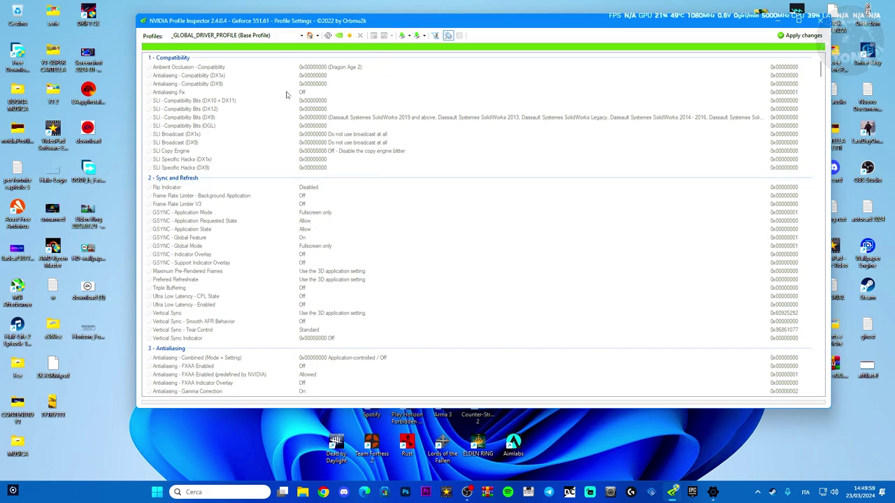
left_click(224, 35)
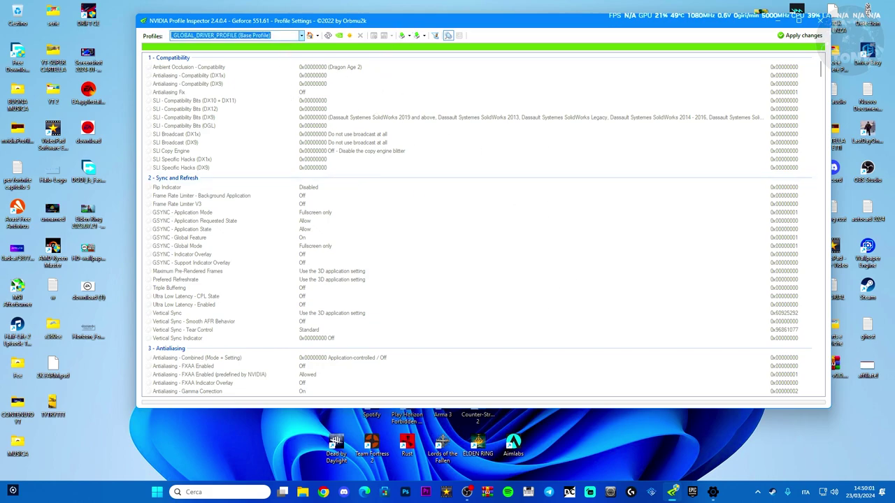
type("hori")
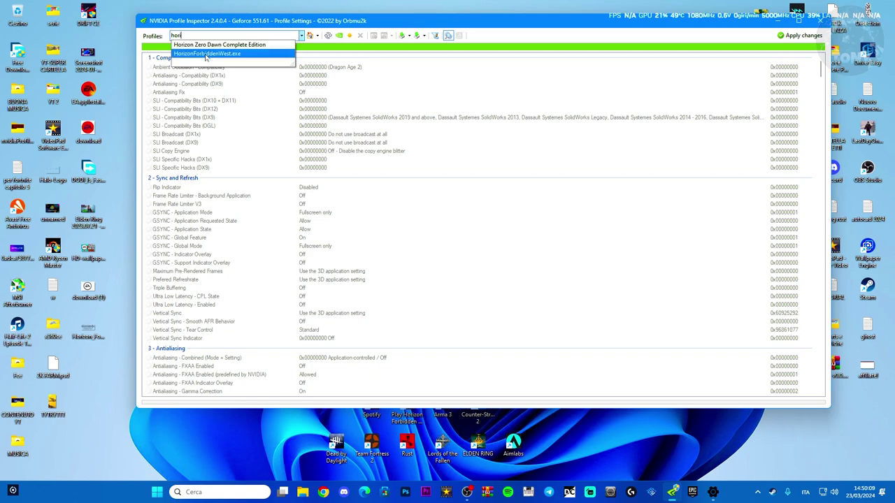
left_click(205, 47)
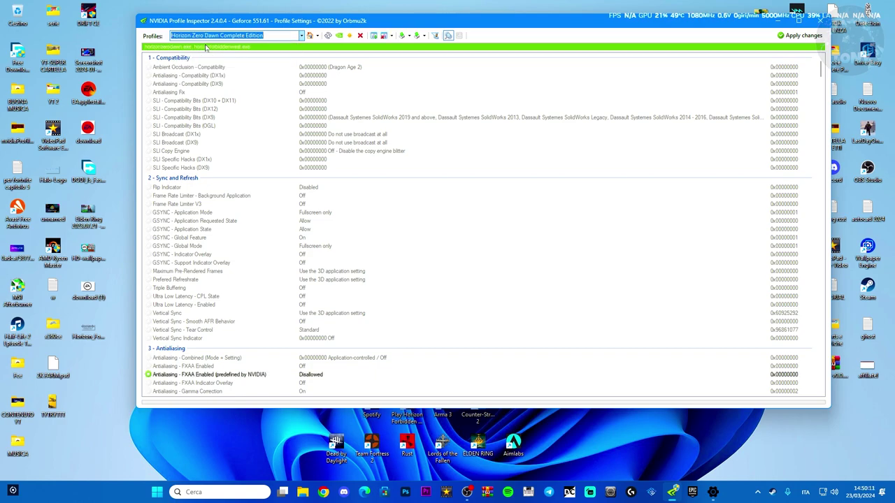
Try to add the HorizonForbiddenWest executable to the Horizon Zero Dawn Complete Edition profile.
left_click(375, 36)
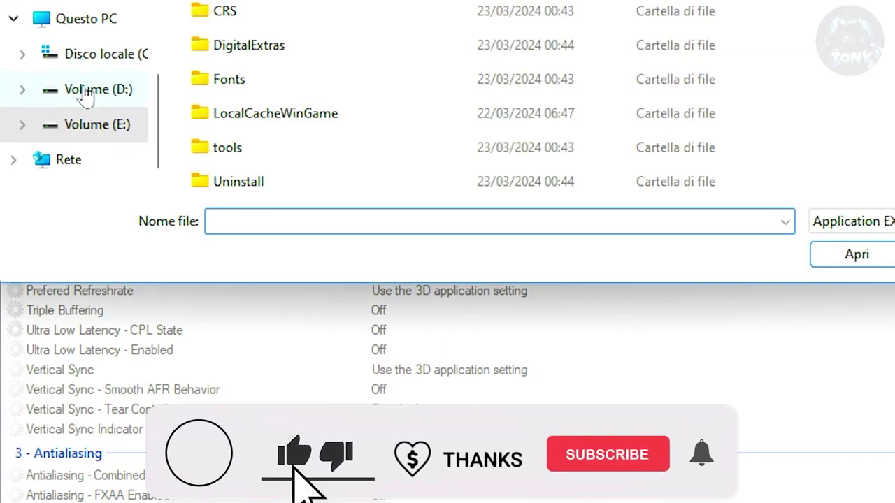
left_click(115, 124)
double_click(327, 183)
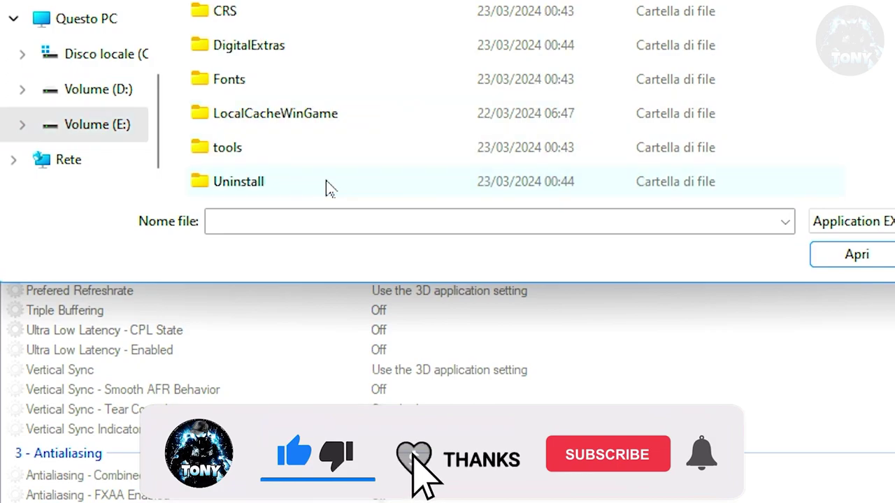
scroll(328, 175, "down", 1)
left_click(339, 184)
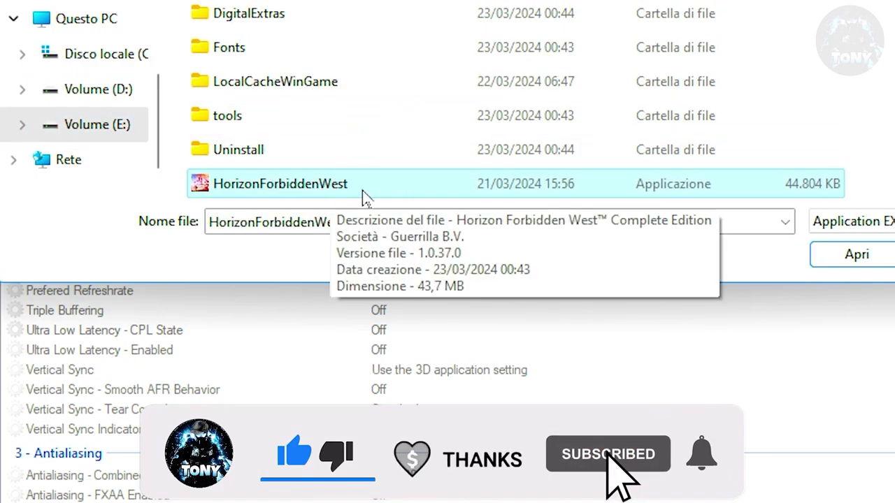
left_click(857, 254)
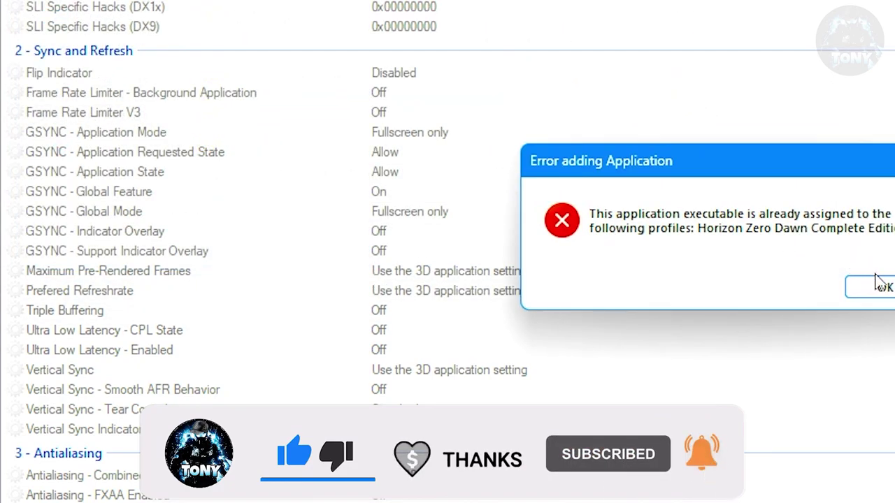
left_click(876, 284)
Search the profiles for "hori" and load the HorizonForbiddenWest.exe profile.
left_click(301, 36)
left_click(300, 39)
type("hori")
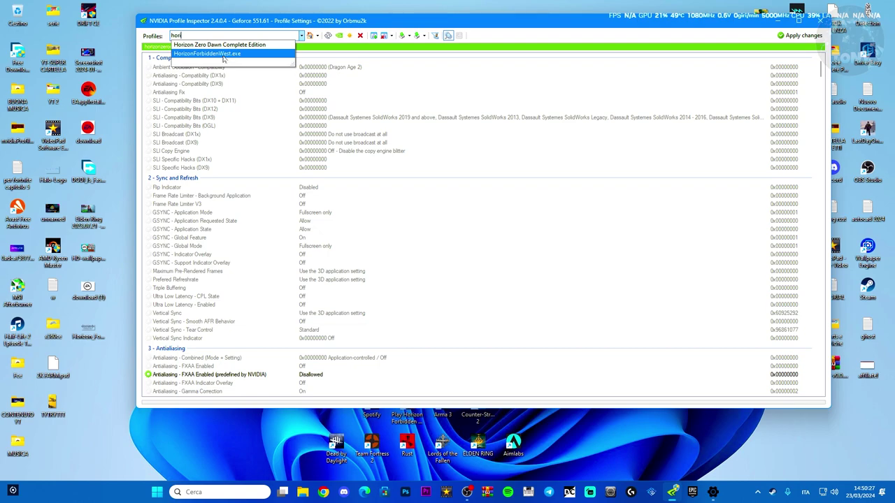
left_click(224, 54)
left_click(225, 38)
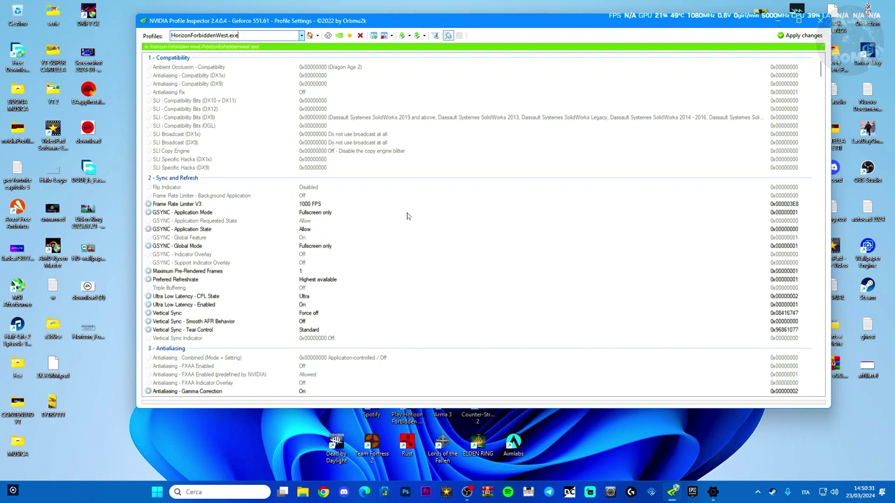
Set Antialiasing - Transparency Multisampling - Setting to 0x0000000C SS8X in the HorizonForbiddenWest.exe profile.
scroll(408, 216, "down", 2)
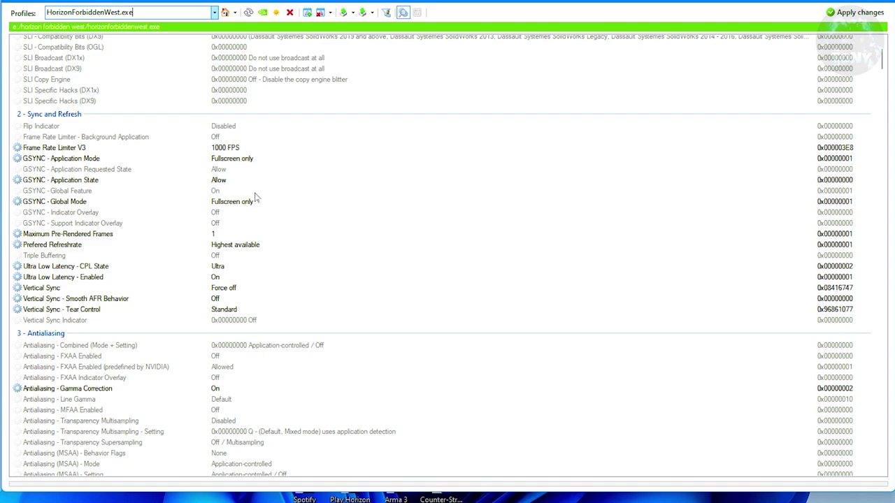
scroll(499, 225, "down", 3)
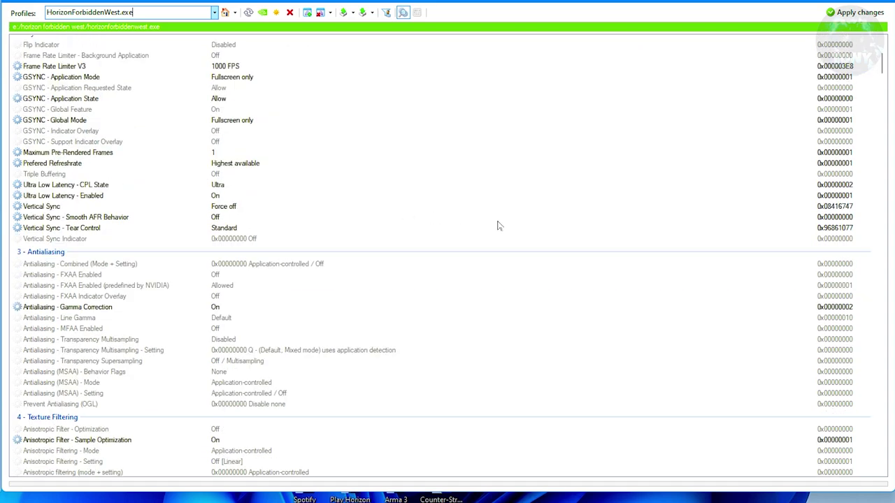
scroll(498, 225, "down", 1)
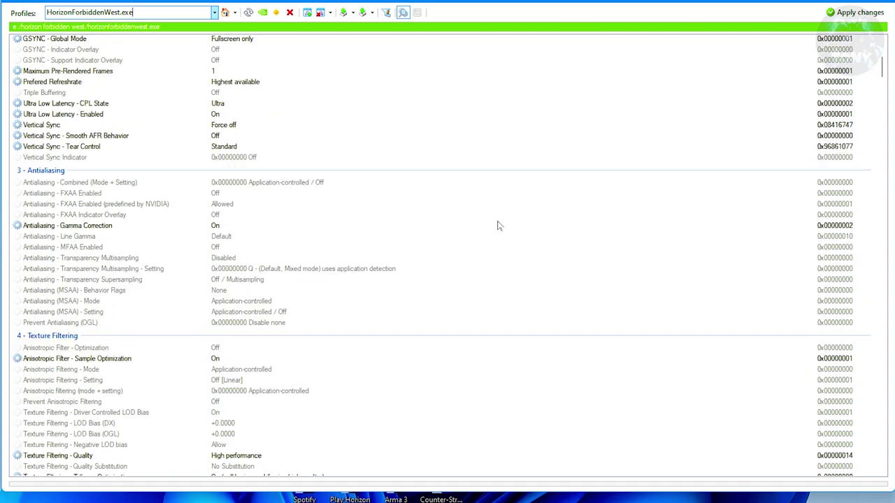
scroll(498, 225, "down", 1)
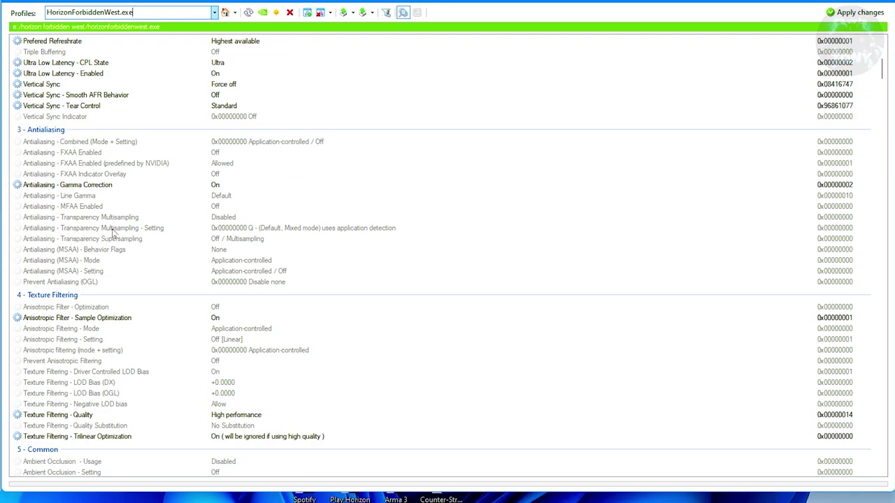
left_click(213, 233)
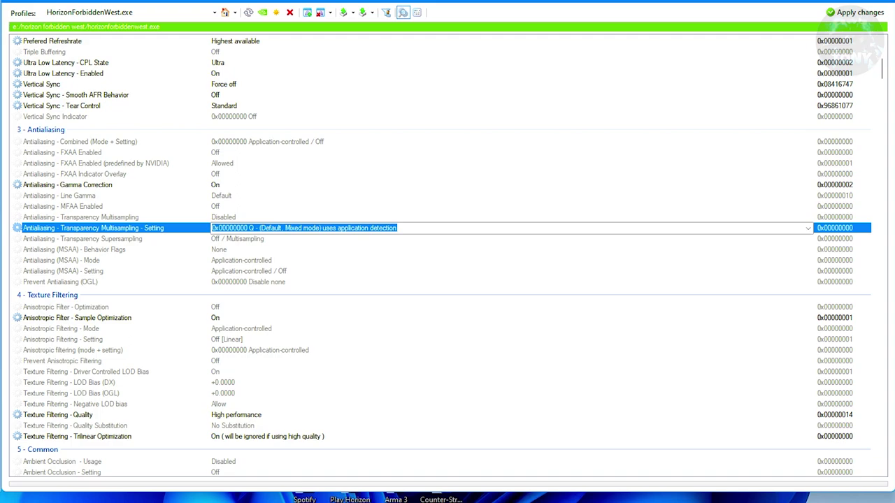
left_click(808, 230)
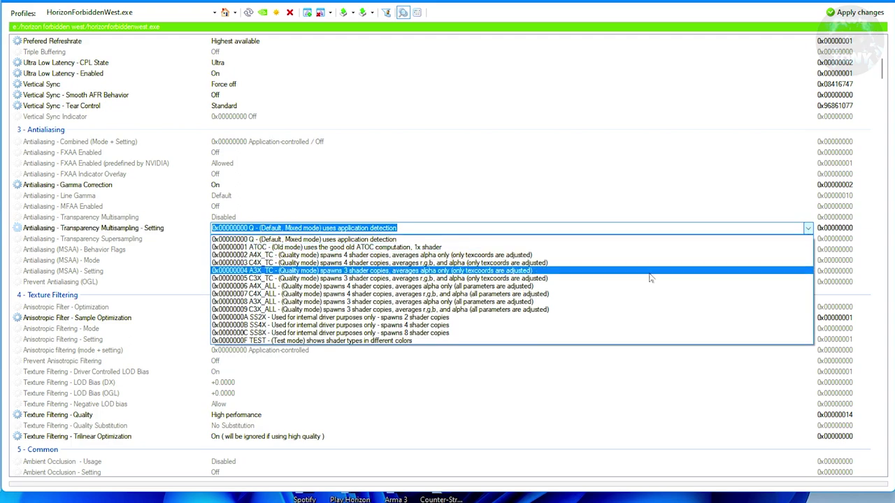
left_click(260, 334)
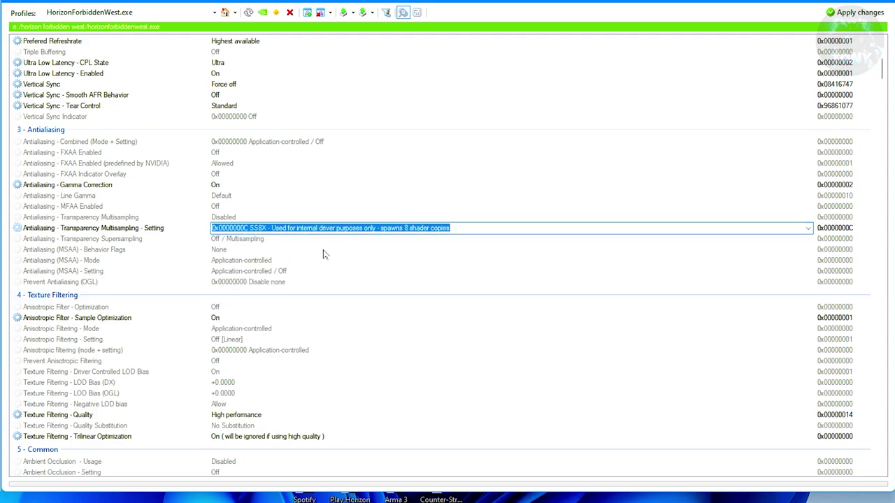
Set Antialiasing - Transparency Supersampling to 0x00000030 AA_MODE_REPLAY_SAMPLES_EIGHT.
scroll(324, 255, "down", 2)
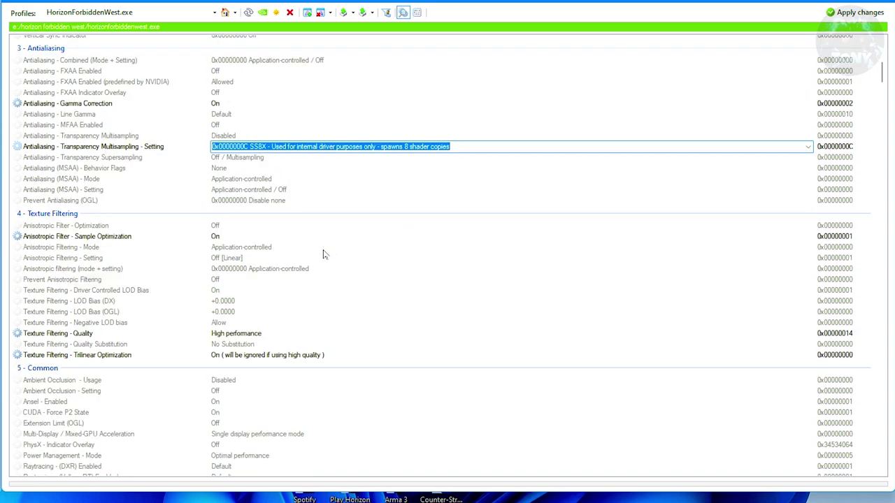
left_click(243, 158)
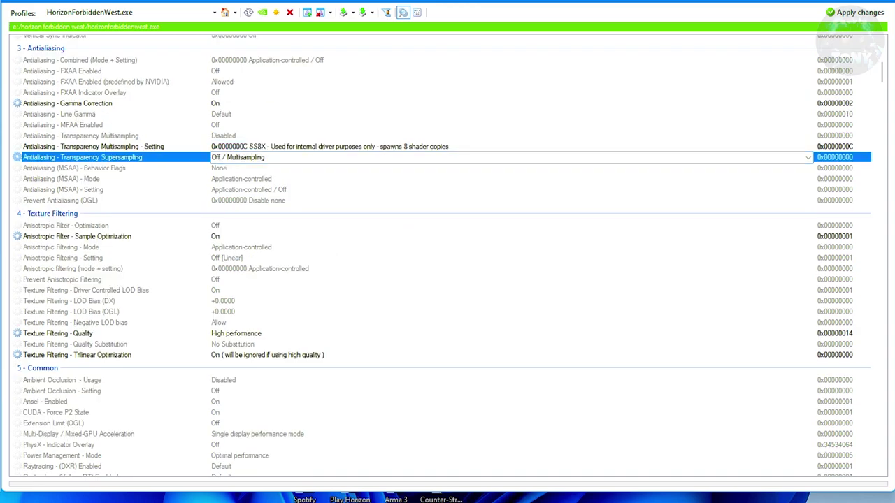
left_click(808, 157)
left_click(808, 158)
key("Up")
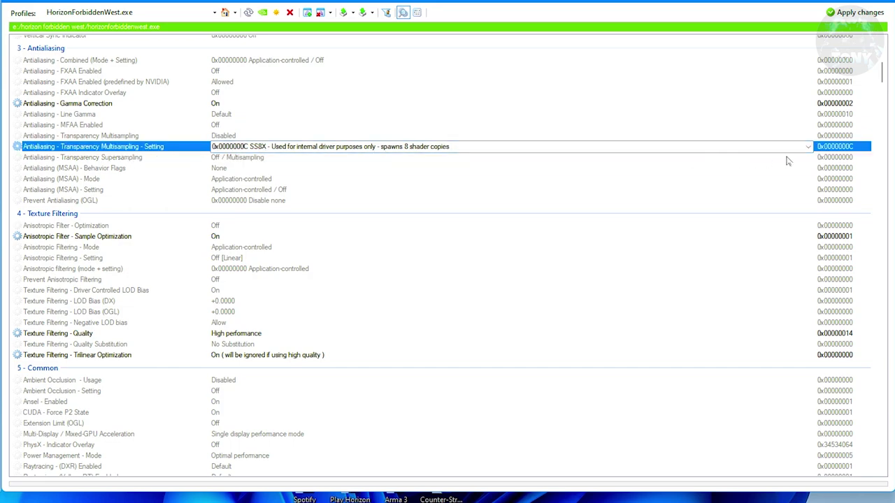
left_click(787, 159)
left_click(808, 157)
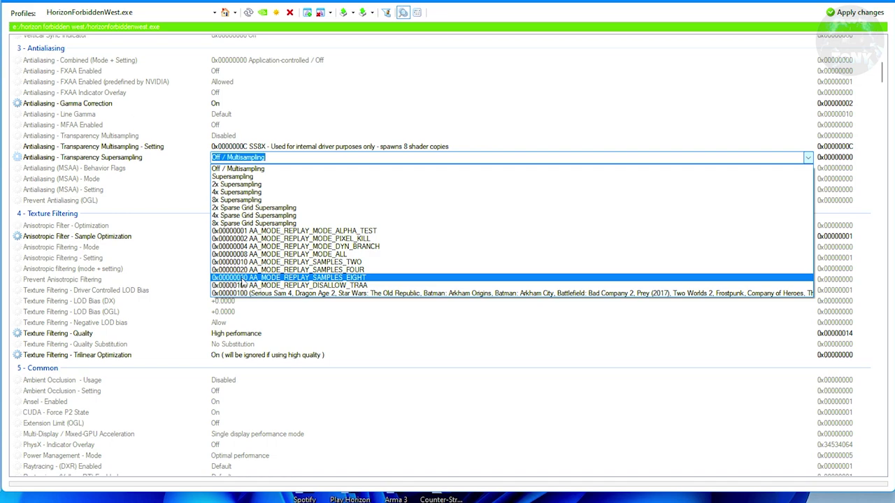
left_click(244, 279)
Set Texture Filtering - LOD Bias (DX) to +3.0000.
scroll(329, 288, "down", 2)
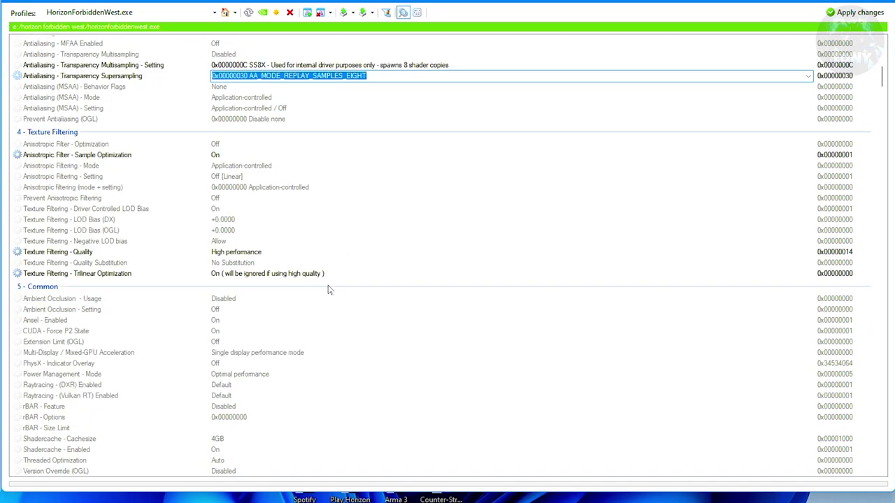
scroll(329, 289, "down", 1)
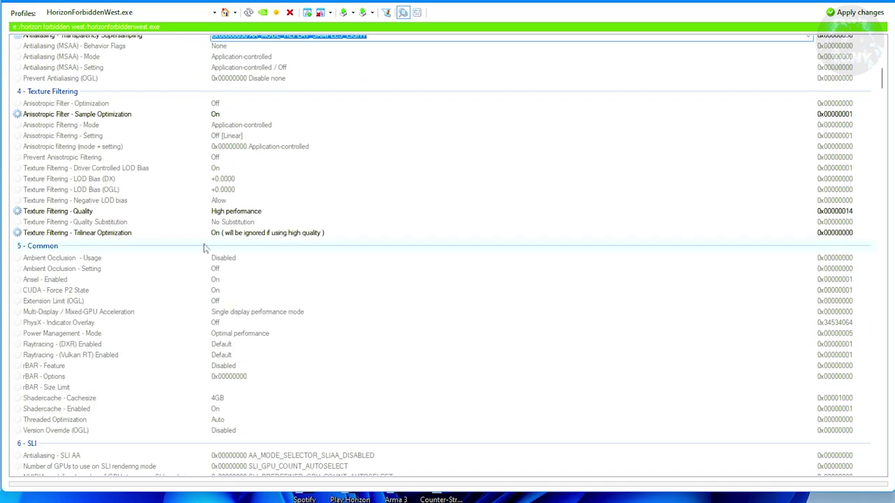
left_click(56, 180)
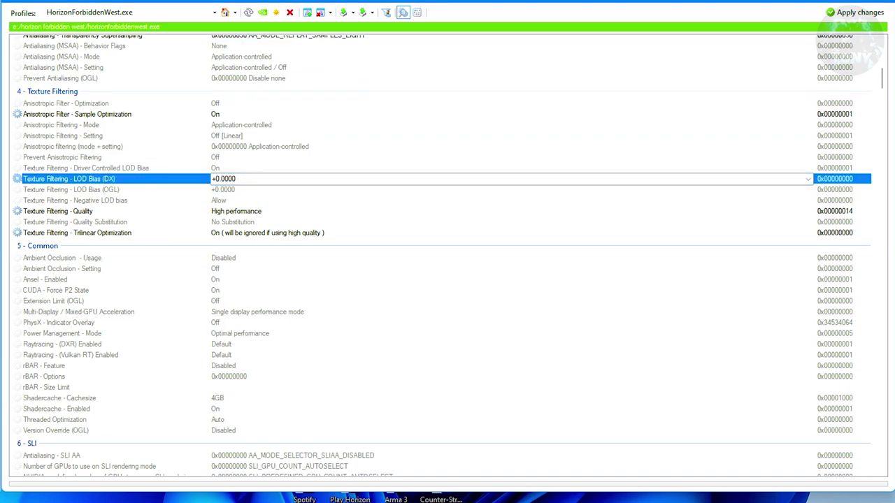
left_click(808, 179)
left_click(226, 409)
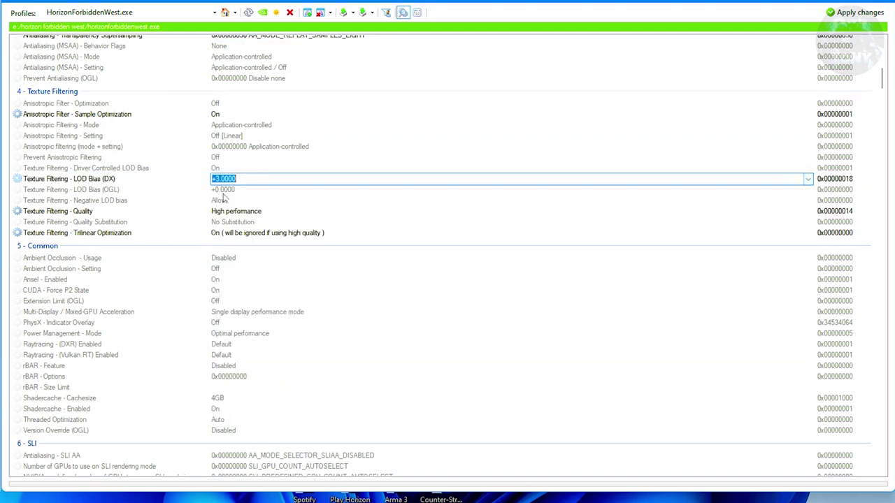
Set Texture Filtering - LOD Bias (OGL) to +3.0000, apply the profile changes and close NVIDIA Profile Inspector.
left_click(236, 190)
left_click(809, 189)
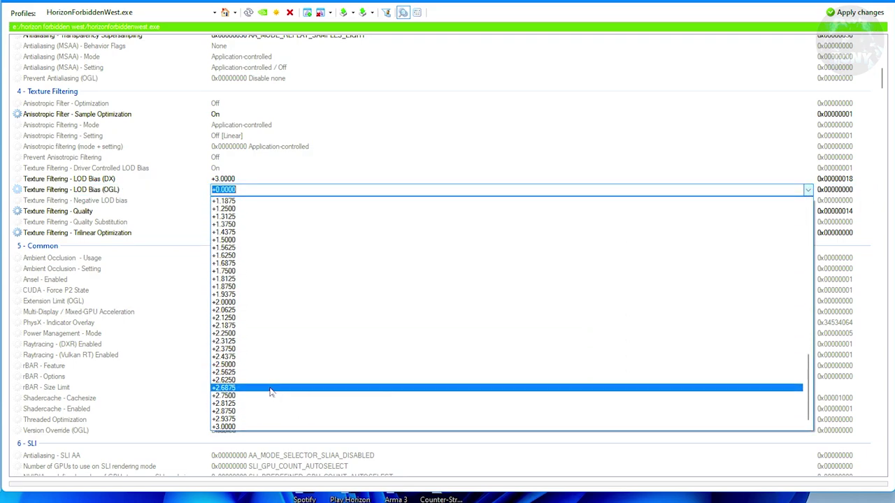
left_click(225, 426)
left_click(236, 190)
left_click(853, 13)
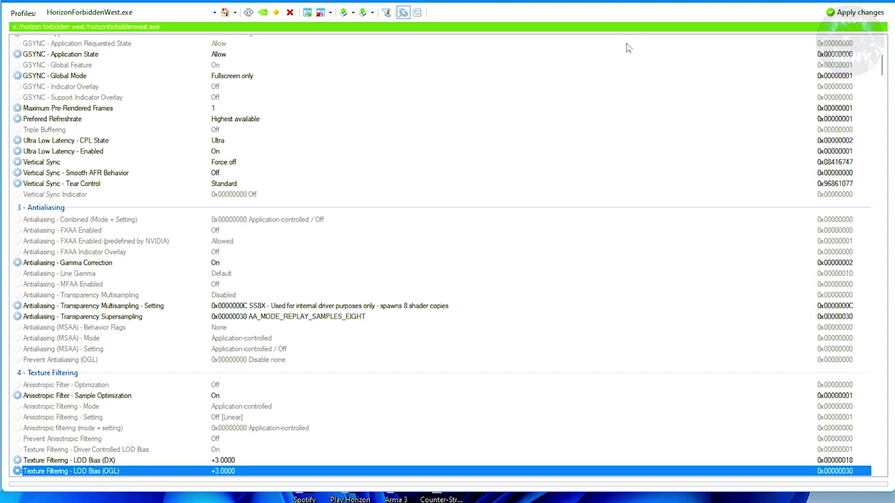
left_click(263, 14)
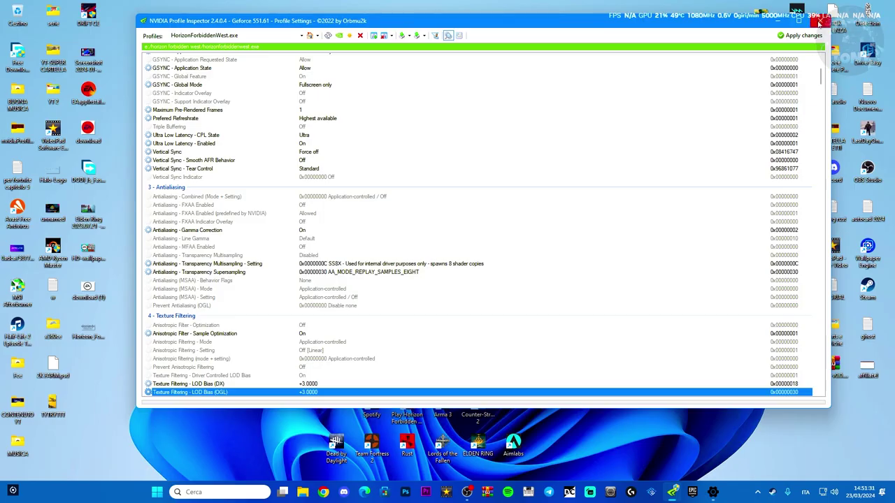
left_click(820, 22)
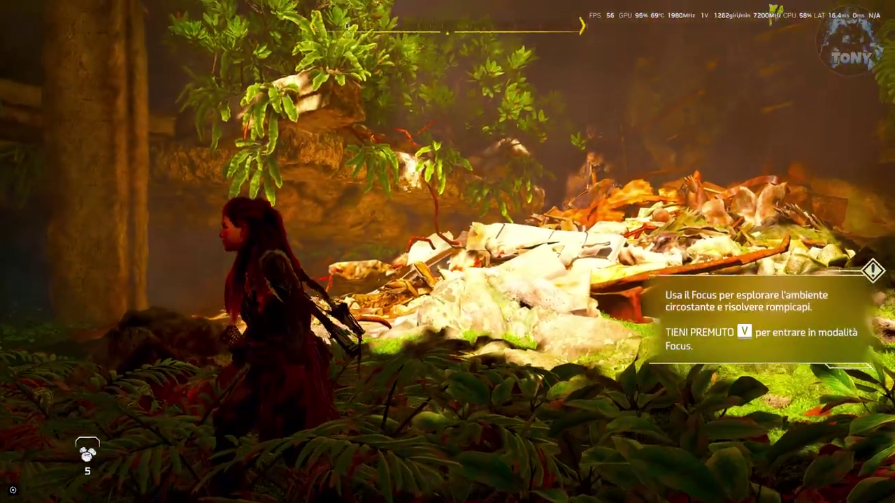
Switch to Horizon Forbidden West, pause the game and open the Grafica settings.
key("Escape")
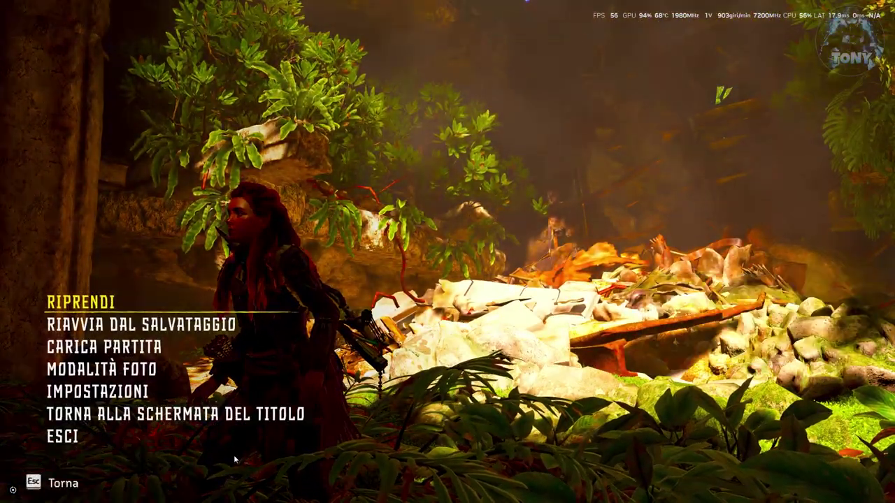
key("Up")
key("Return")
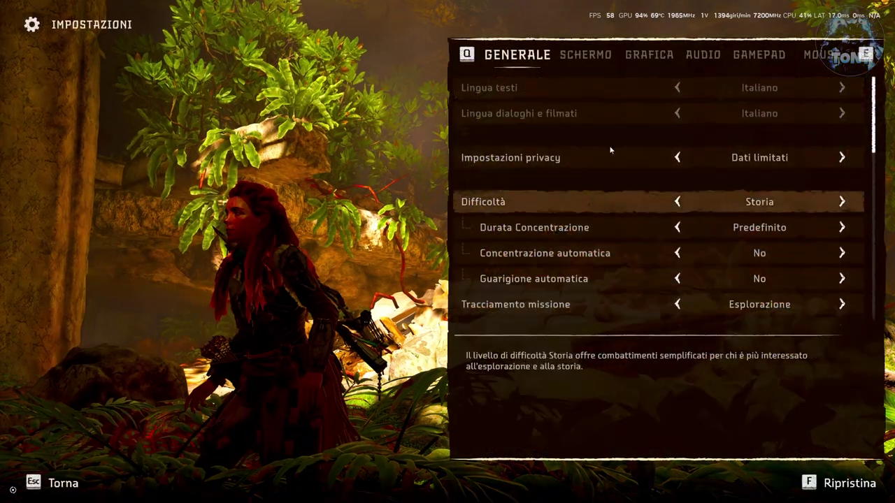
left_click(652, 59)
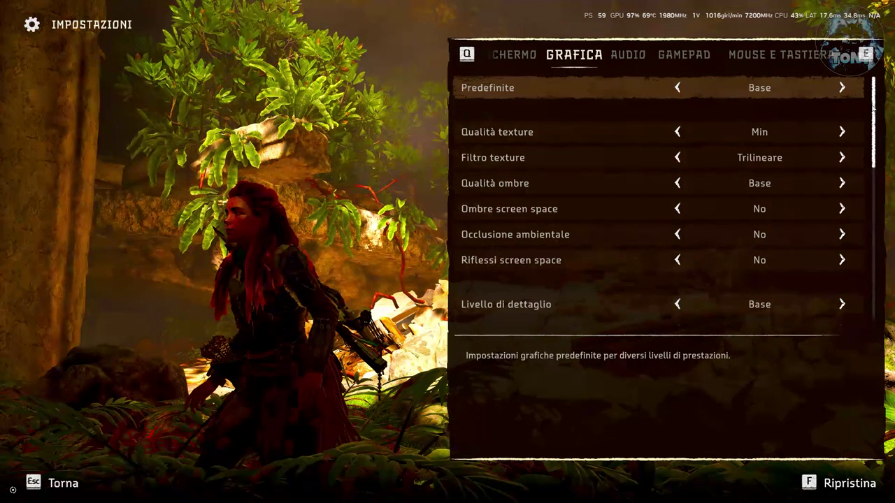
Set Filtro texture to Anisotropico 2x in the graphics settings.
scroll(879, 104, "down", 2)
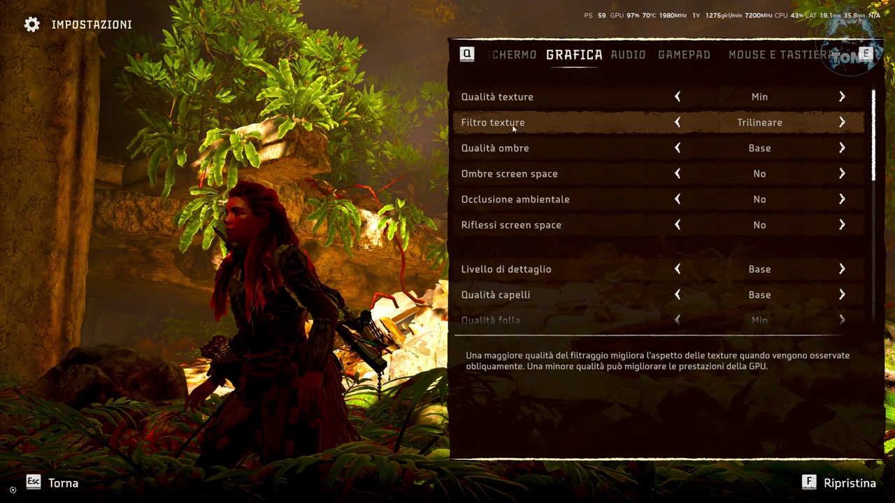
left_click(678, 123)
left_click(678, 122)
left_click(677, 122)
left_click(677, 123)
left_click(842, 122)
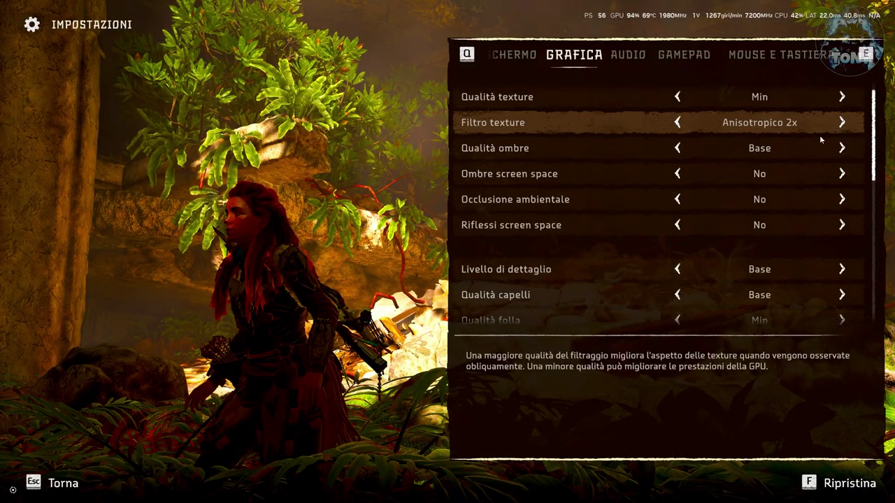
Try Nitidezza at 10 and settle on a value of 1 in the graphics settings.
scroll(769, 140, "down", 1)
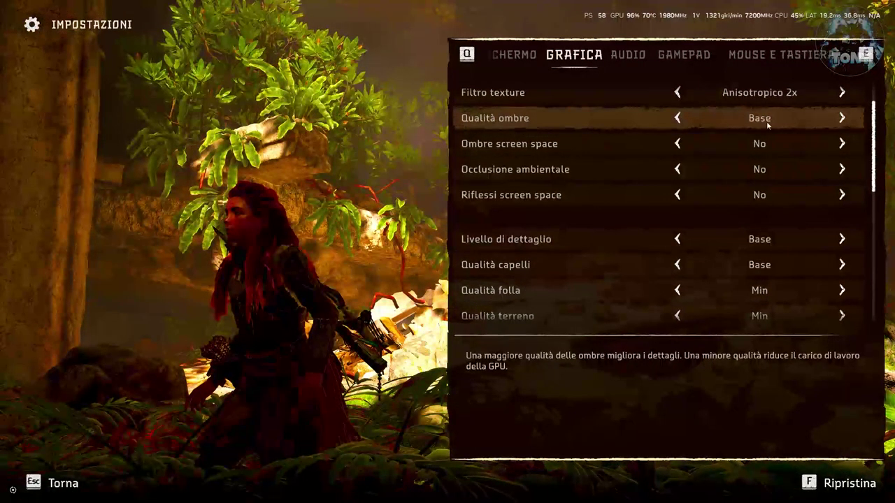
scroll(877, 143, "down", 2)
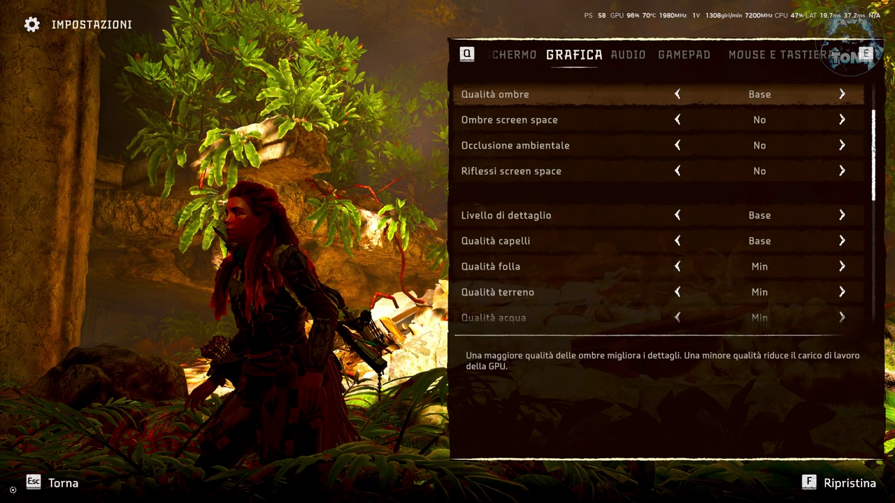
scroll(873, 149, "down", 3)
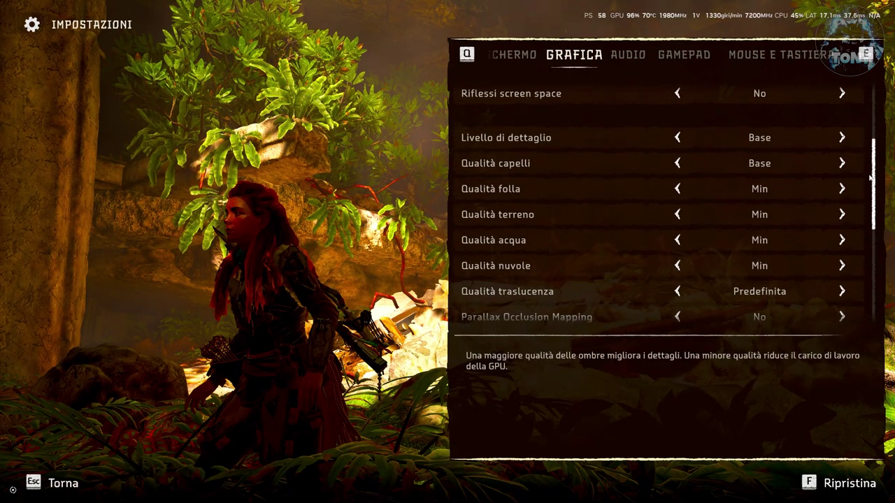
left_click_drag(869, 181, 874, 272)
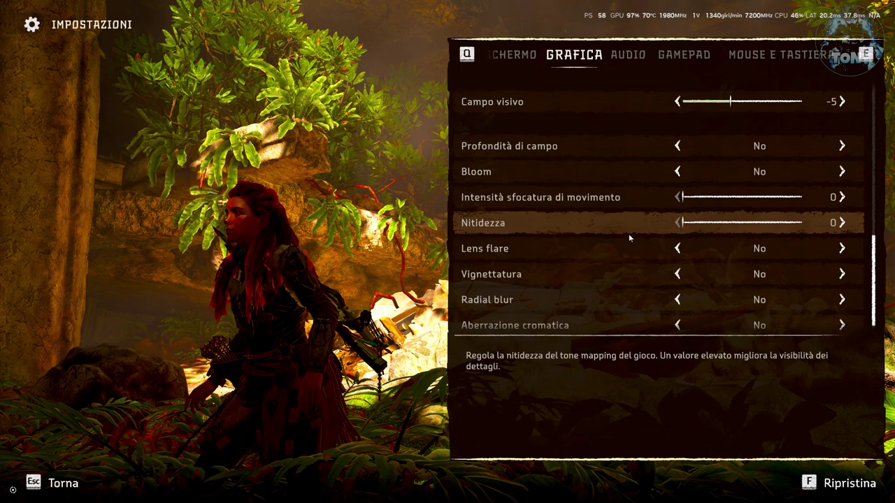
left_click_drag(684, 224, 832, 225)
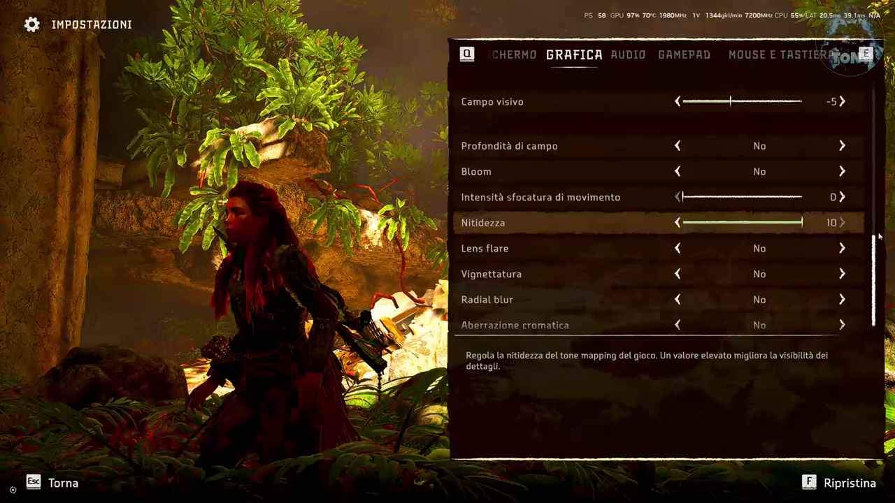
left_click_drag(802, 222, 700, 229)
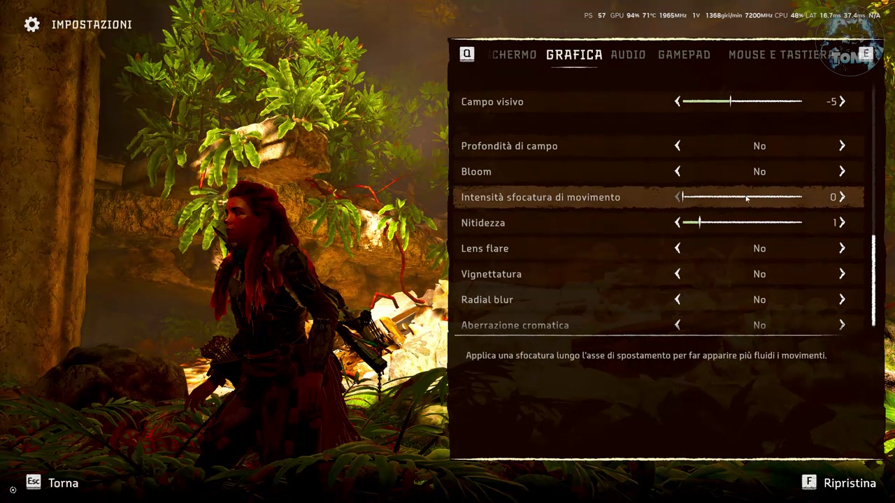
key("Down")
key("Down")
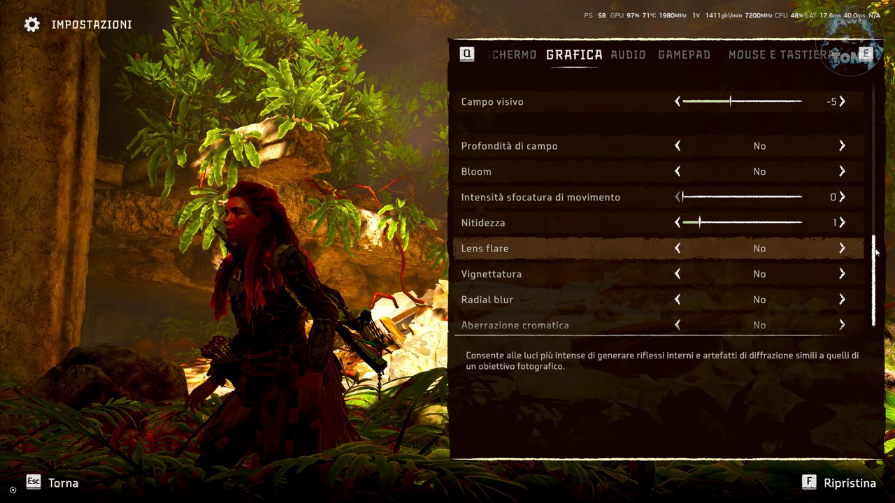
scroll(876, 252, "down", 1)
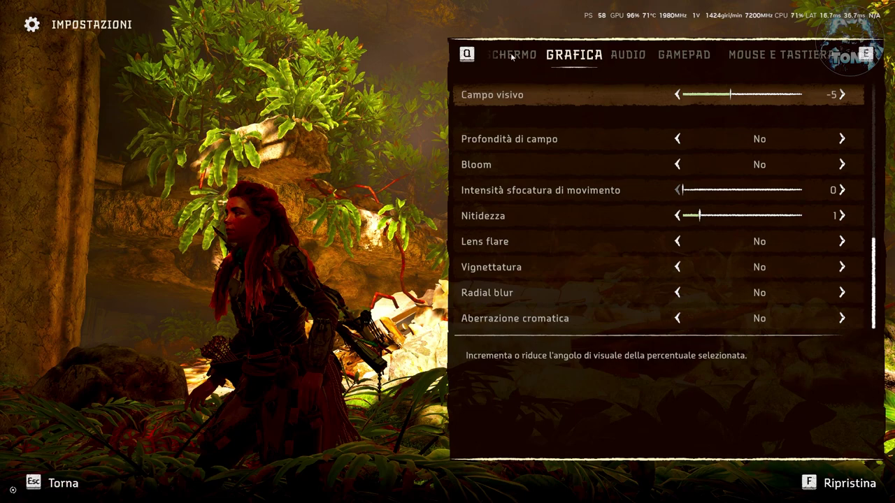
Open the Schermo settings and set Proporzioni to Auto.
scroll(569, 84, "up", 10)
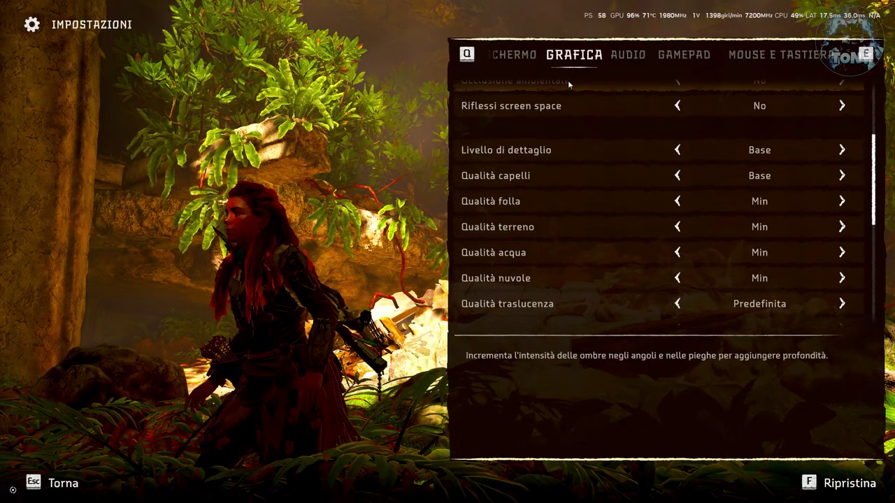
left_click(530, 54)
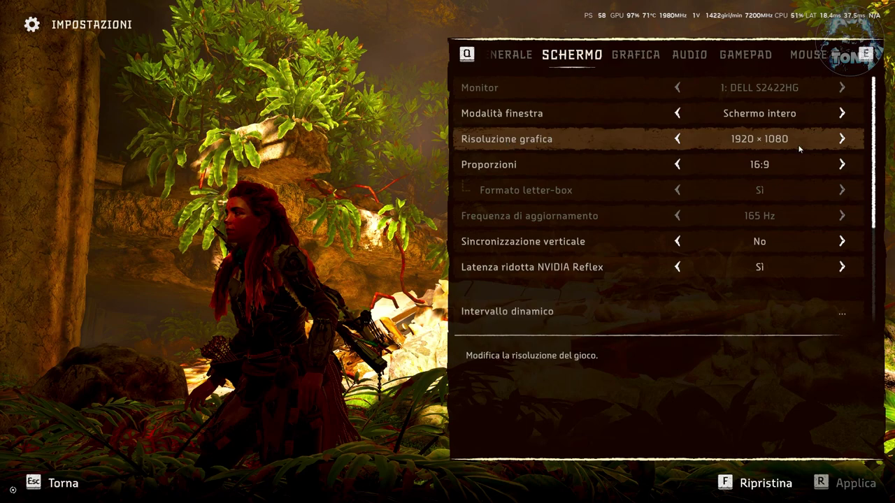
left_click(677, 164)
left_click(677, 164)
left_click(677, 164)
left_click(843, 164)
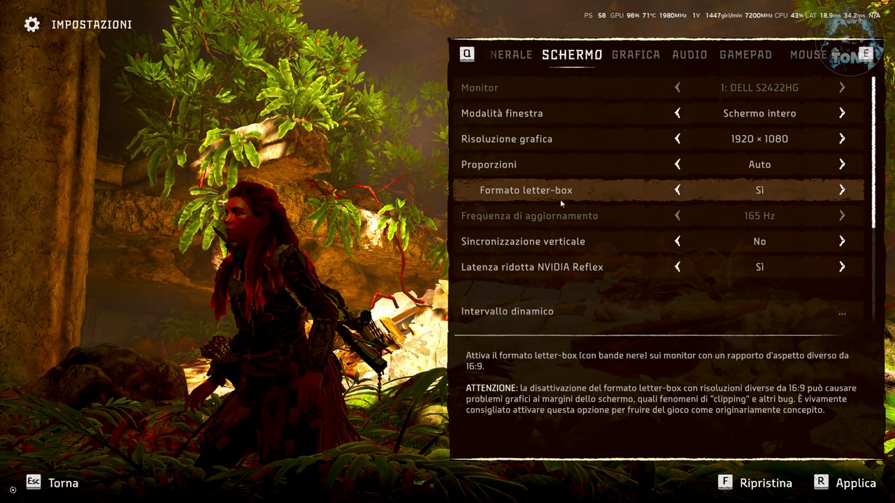